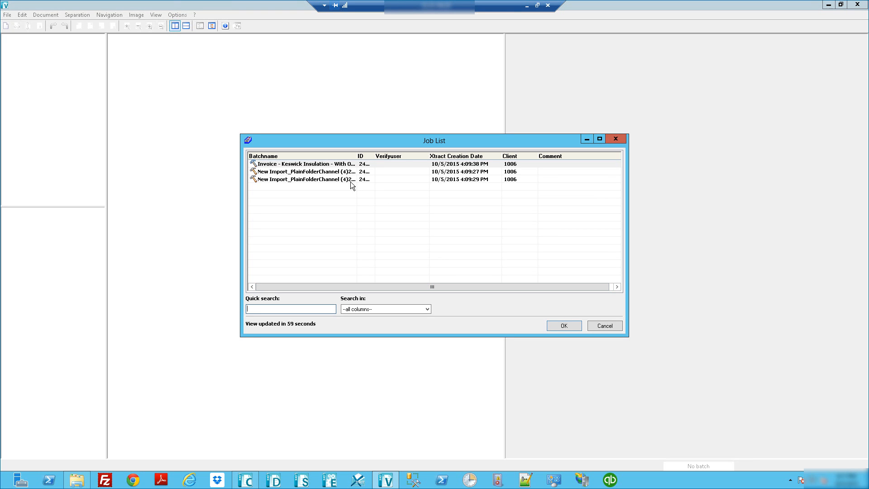
Step: Open the Keswick Insulation invoice job and check its invoice number, dates, order number, value of goods and gross amount against the scan
double_click(329, 166)
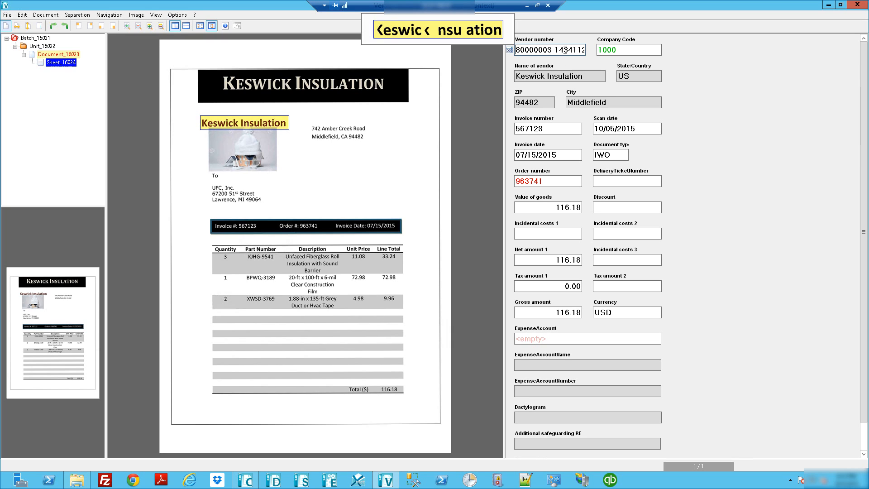
left_click(555, 127)
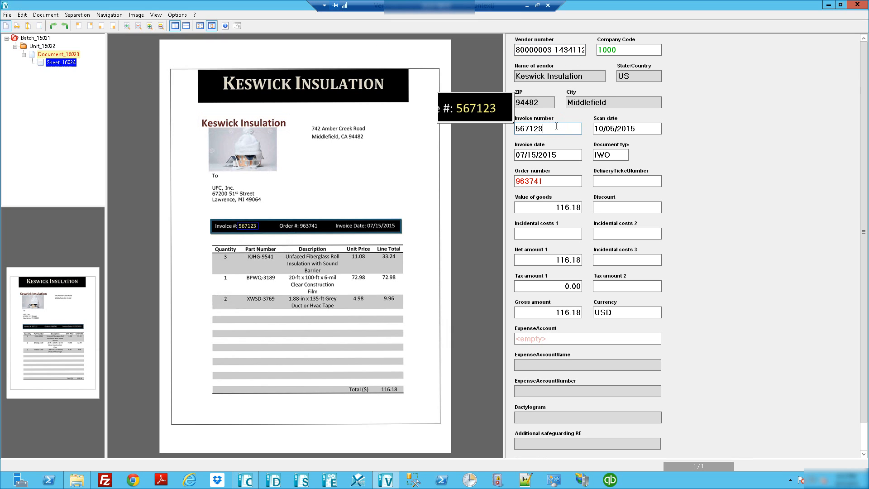
left_click(626, 129)
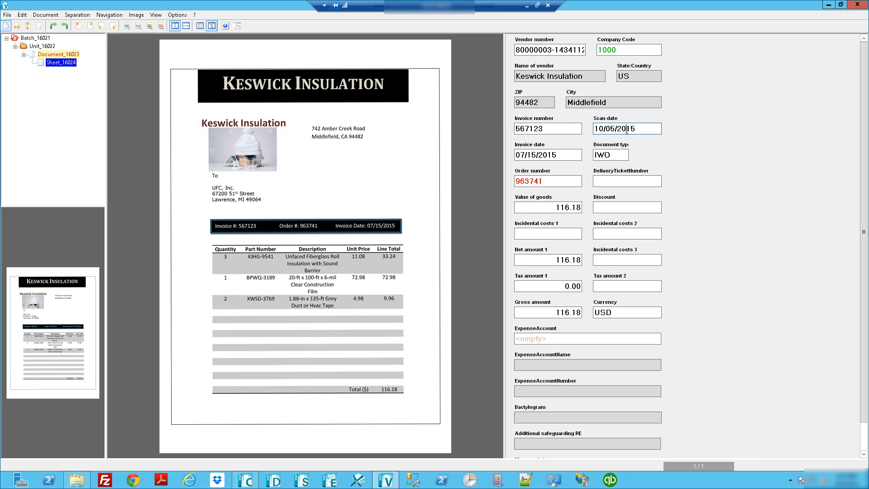
left_click(557, 155)
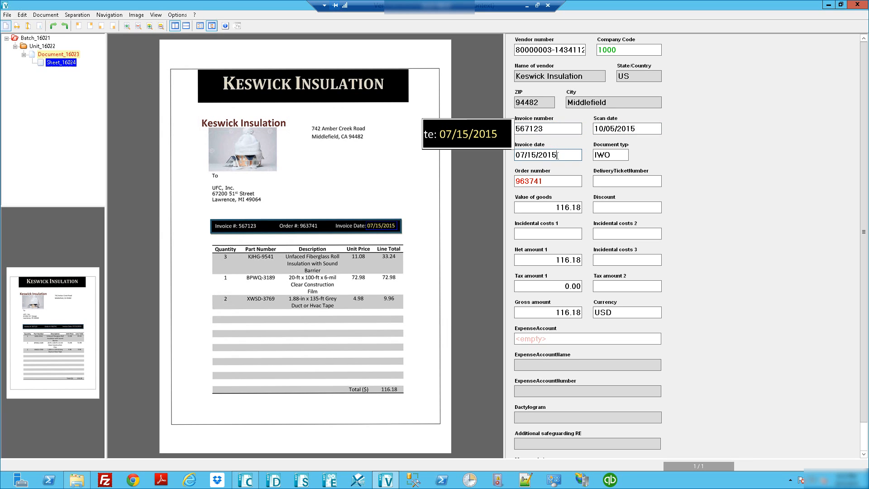
left_click(548, 179)
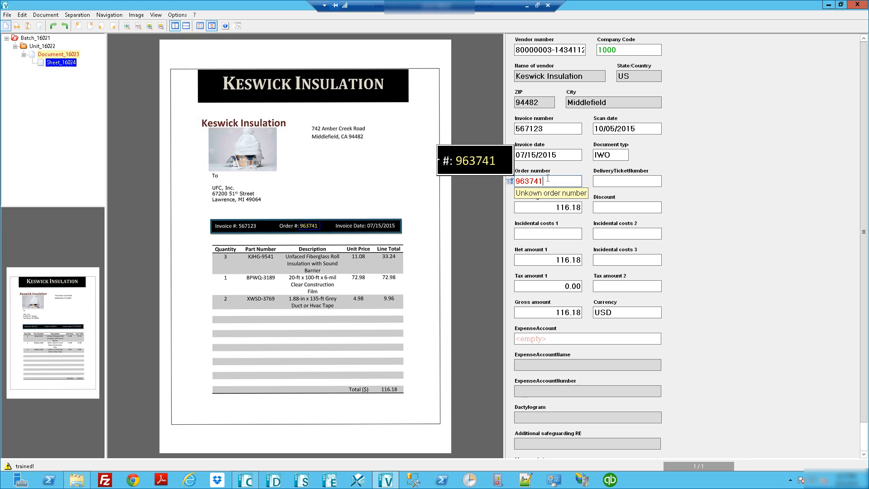
key("Tab")
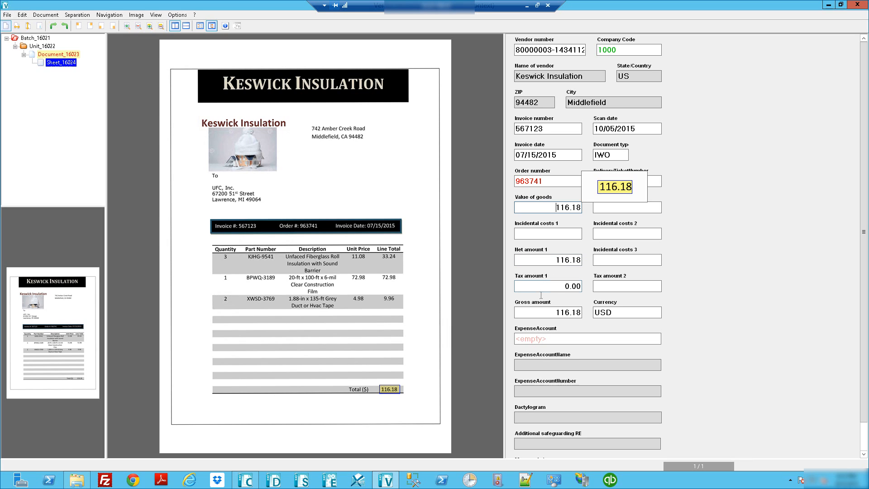
left_click(539, 310)
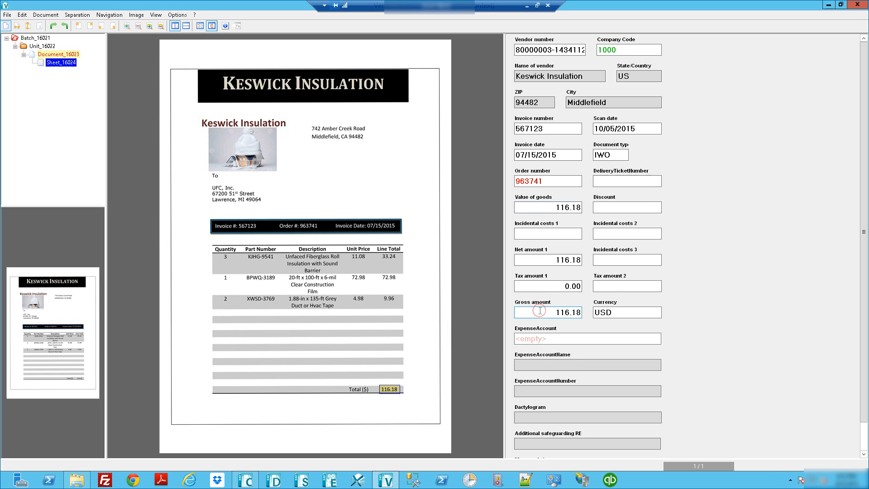
Step: Look up the expense accounts and assign Printing and Reproduction (ID 101) to the Keswick Insulation invoice
left_click(541, 338)
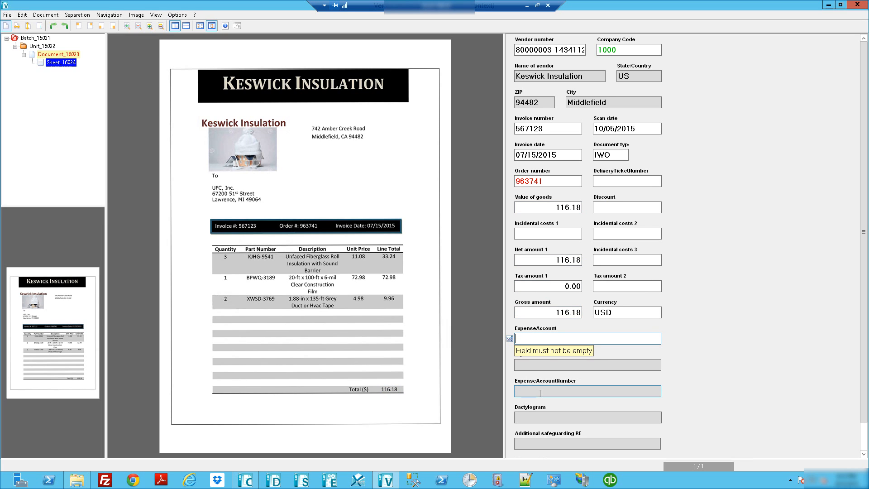
key("Return")
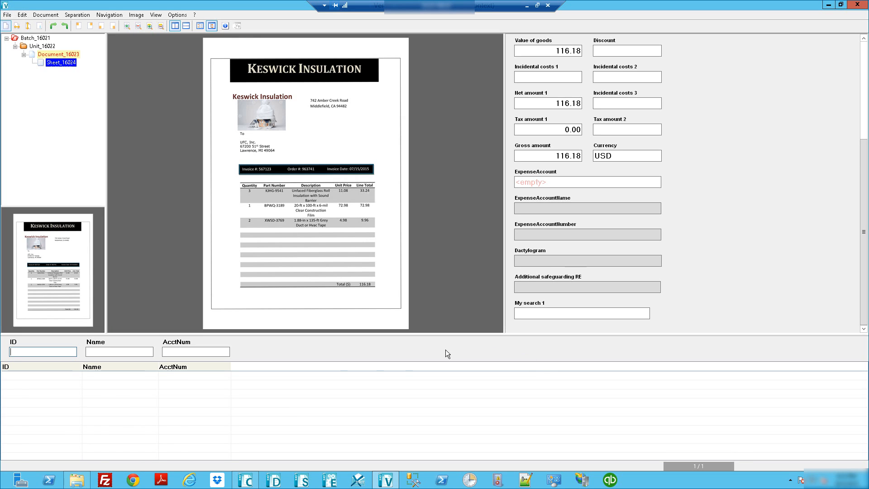
key("Return")
left_click(112, 376)
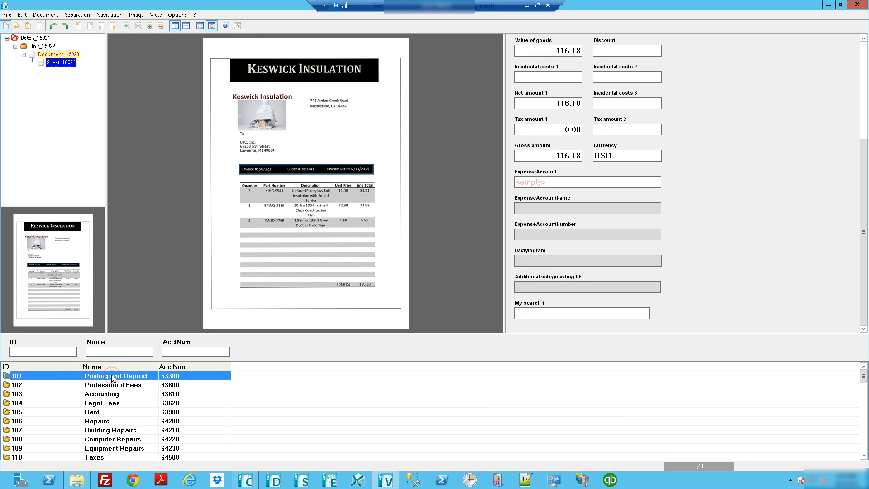
double_click(111, 376)
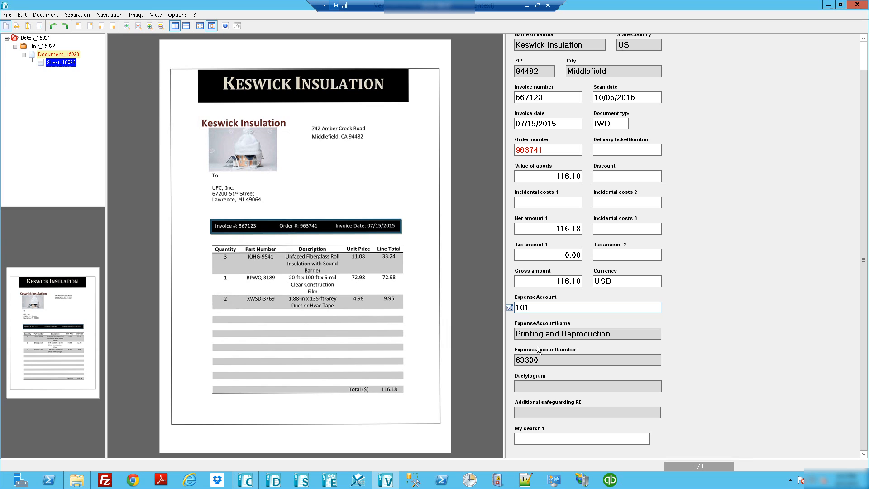
Step: Go to the Keswick Insulation line items and check the extracted article numbers and the first article text against the scan
key("Return")
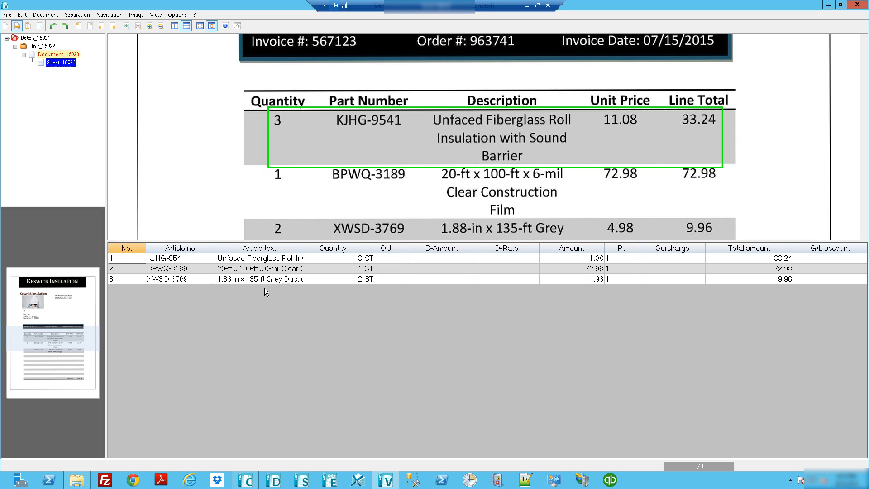
left_click(198, 257)
left_click(196, 267)
left_click(226, 259)
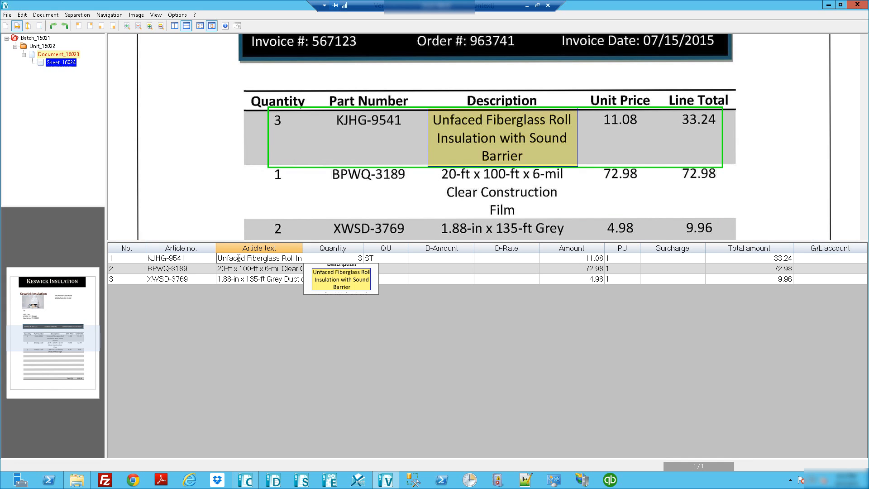
Step: Commit the Keswick Insulation job, marking the document as valid despite the listed field errors
left_click(7, 14)
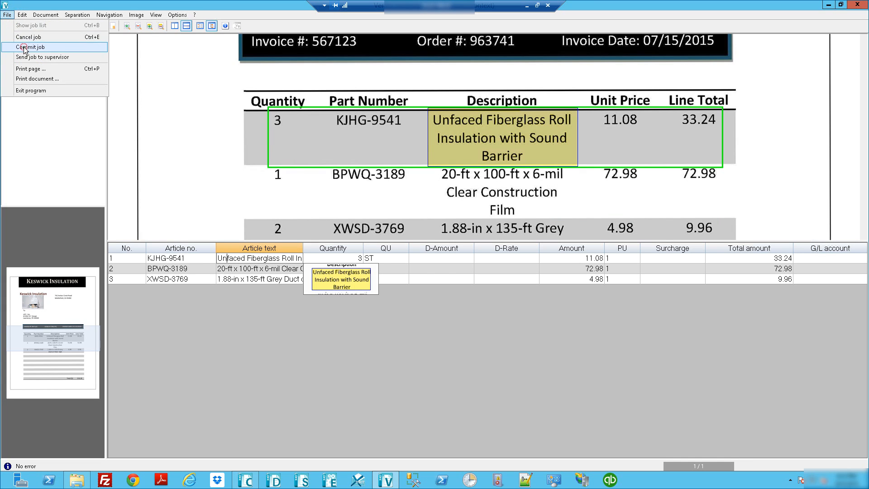
left_click(24, 48)
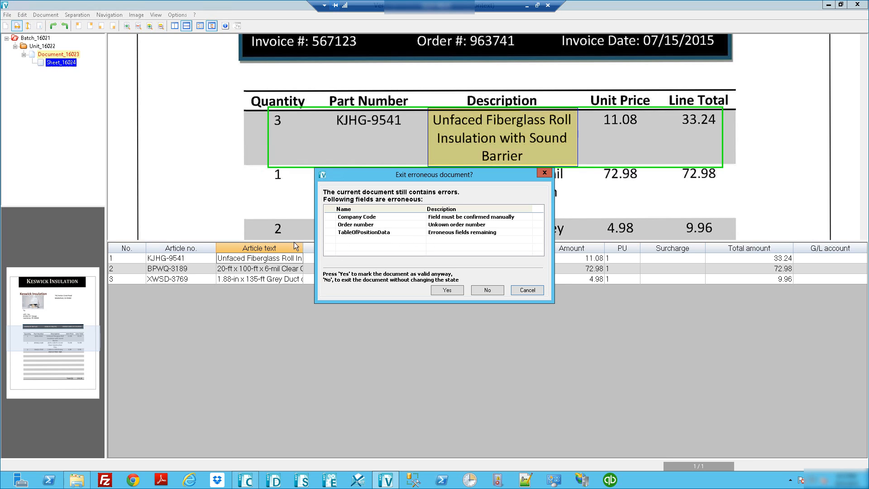
left_click_drag(400, 177, 436, 133)
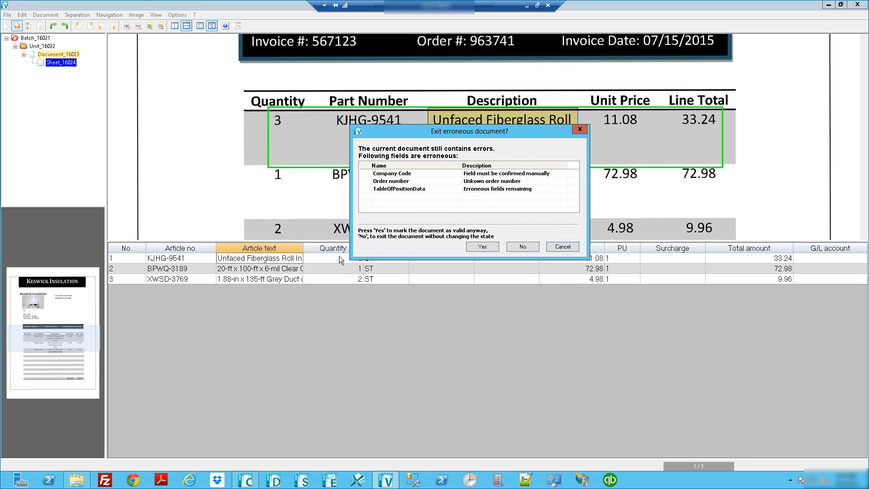
left_click(482, 247)
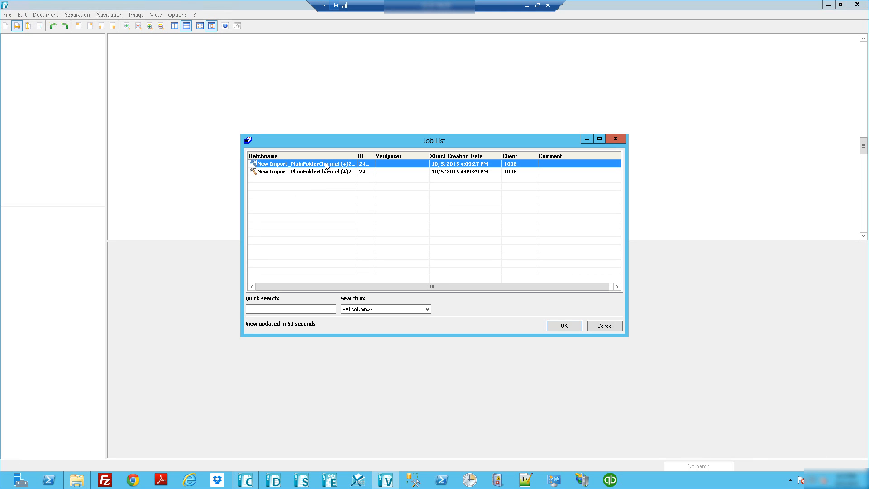
Step: Open the New Import_PlainFolderChannel job created at 4:09:27 PM and check its order number and gross amount against the scan
double_click(325, 165)
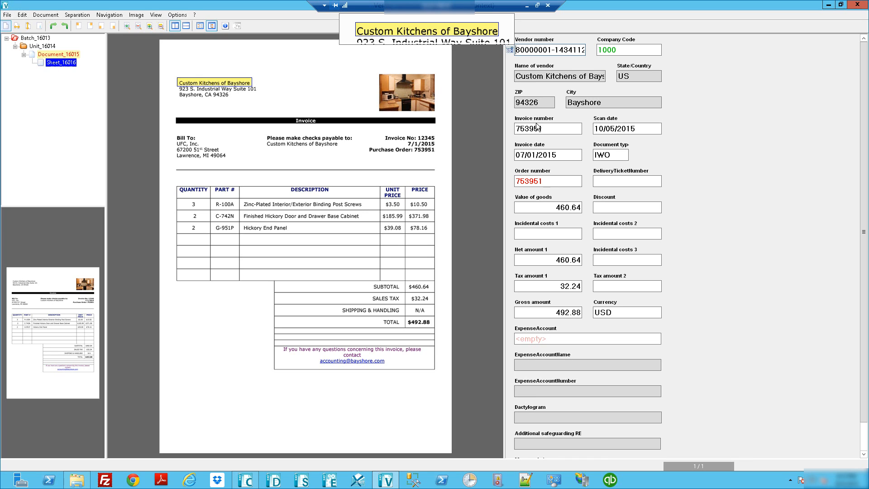
left_click(535, 181)
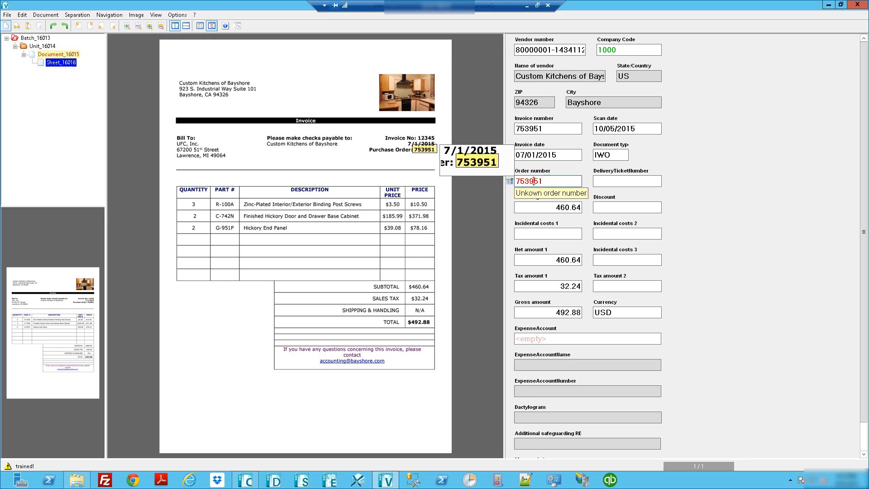
left_click(530, 313)
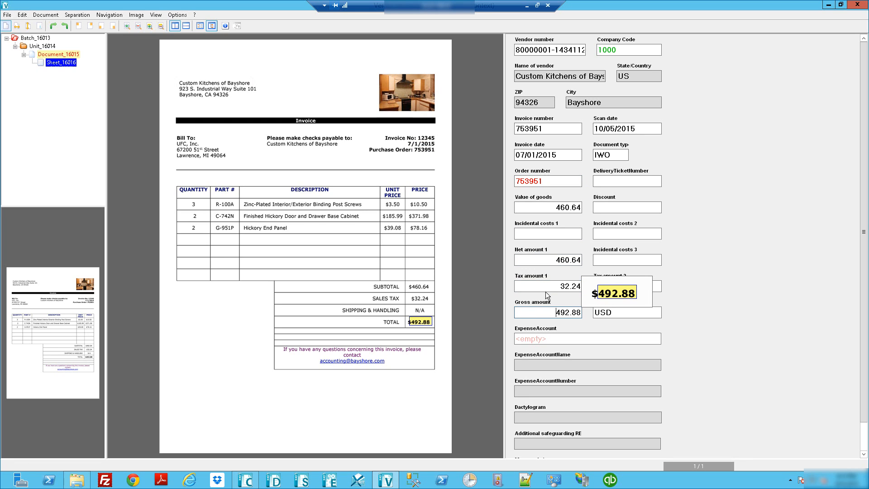
Step: Look up the expense accounts and assign Federal (ID 111) to the Custom Kitchens of Bayshore invoice
left_click(536, 337)
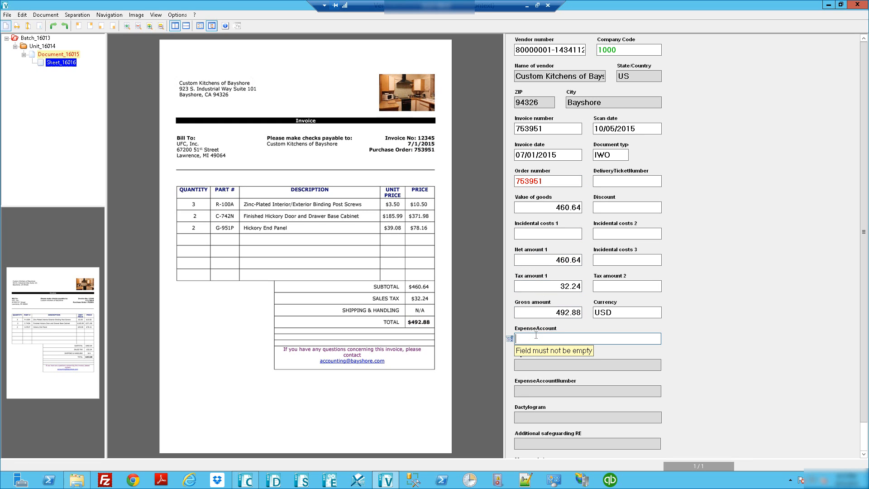
key("Return")
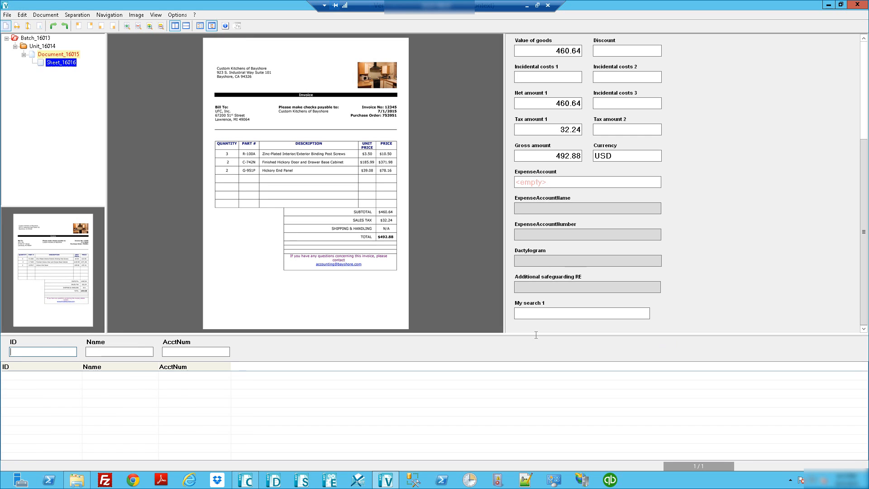
key("Return")
scroll(136, 401, "down", 2)
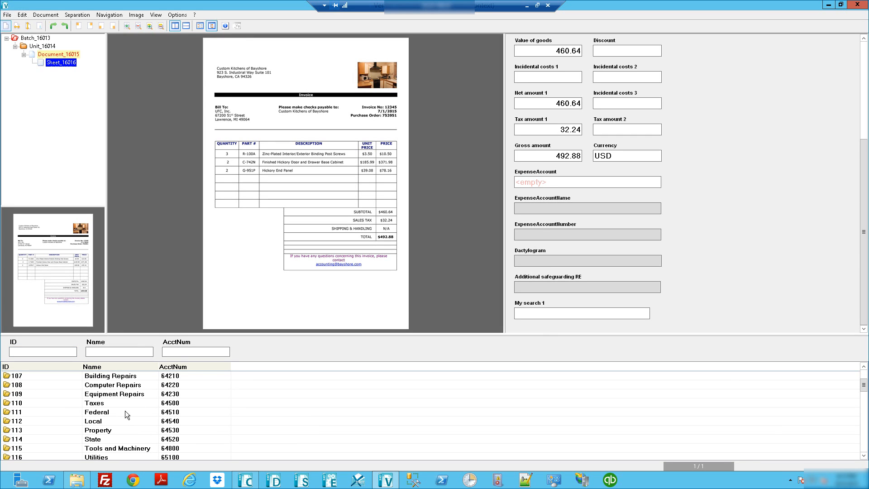
double_click(125, 411)
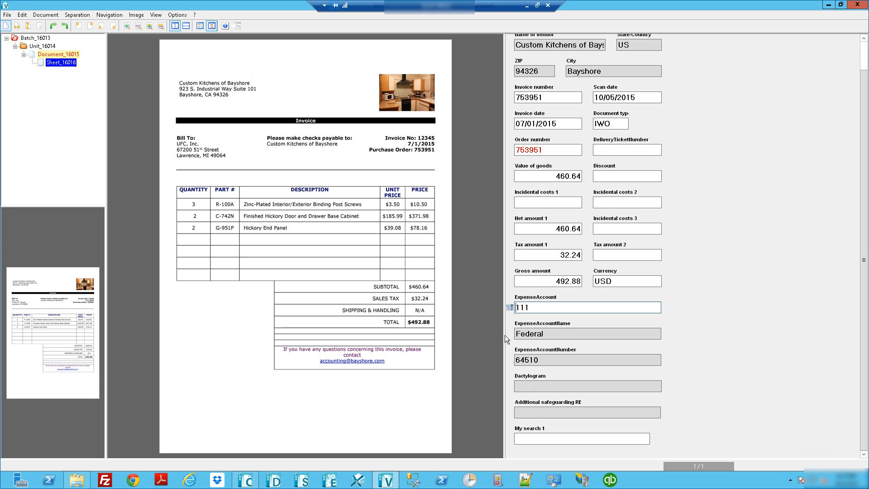
Step: Go to the Custom Kitchens of Bayshore line items and commit the job, marking the document as valid despite its errors
key("Return")
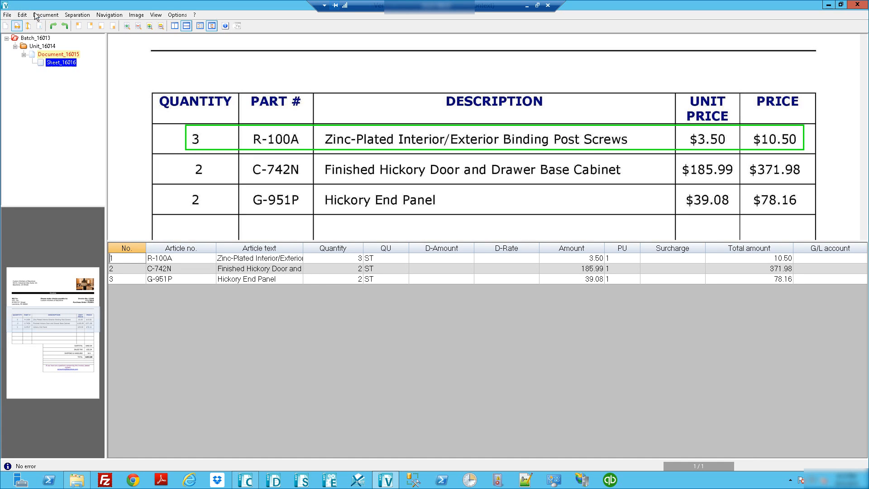
left_click(8, 14)
left_click(17, 37)
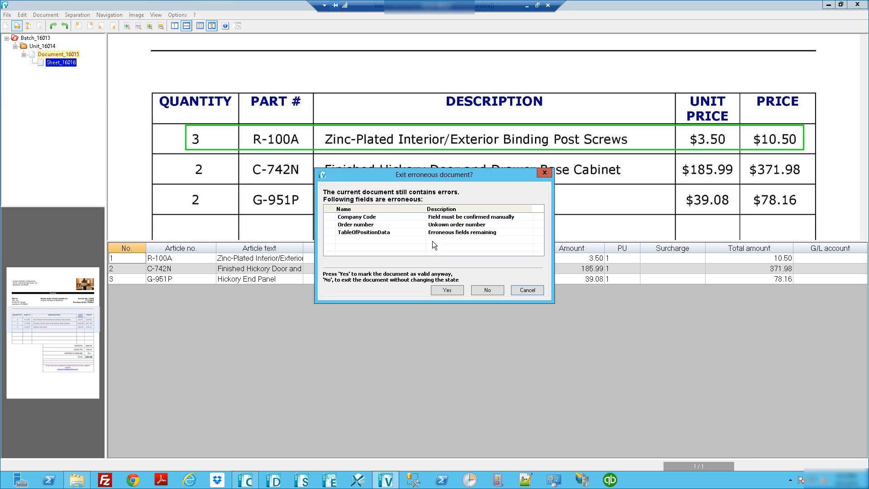
left_click(446, 290)
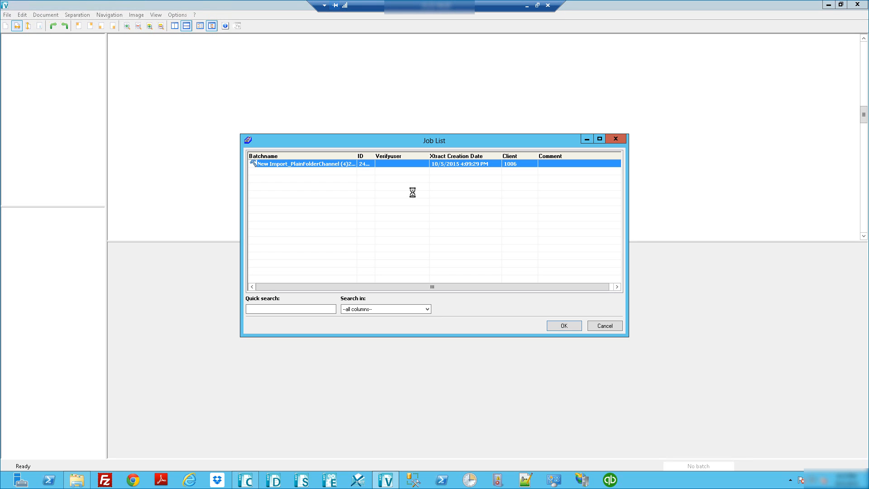
Step: Open the remaining New Import_PlainFolderChannel job and check the Gallion Masonry invoice number and line items against the scan
double_click(348, 164)
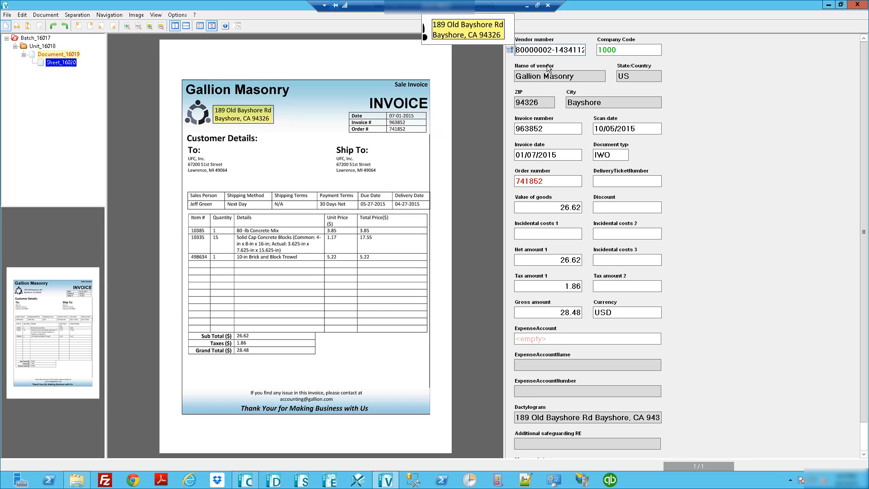
left_click(560, 127)
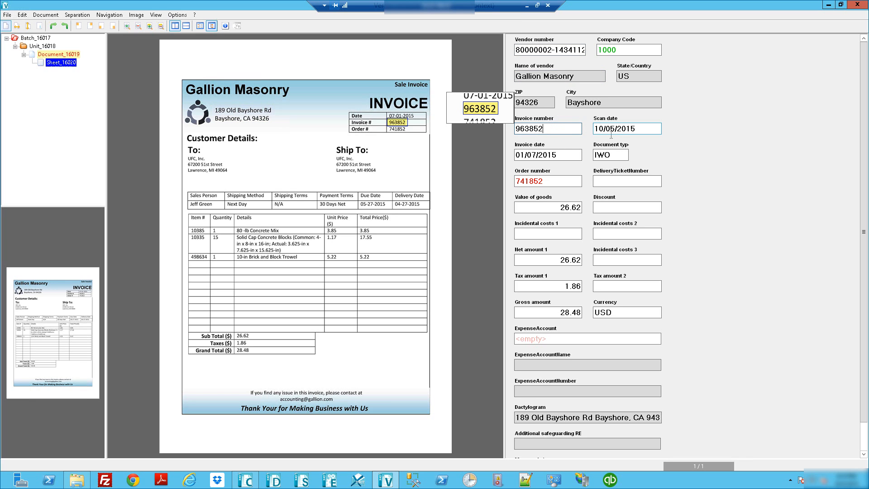
key("F6")
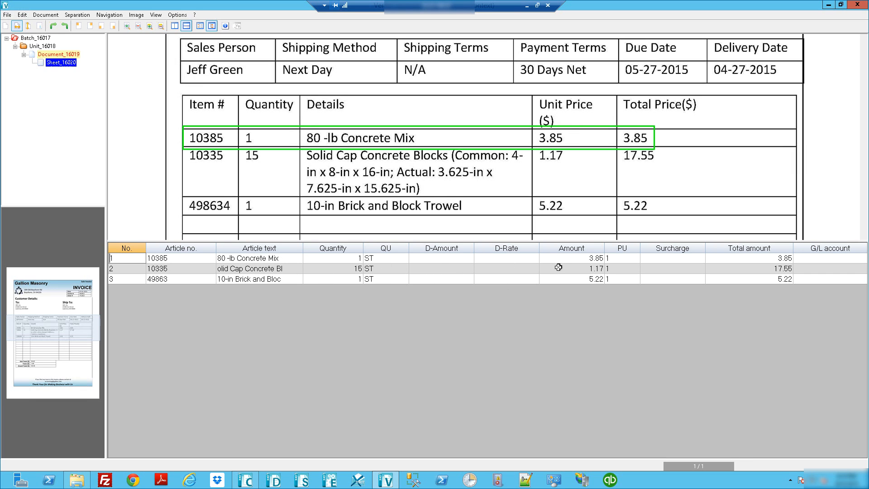
key("F6")
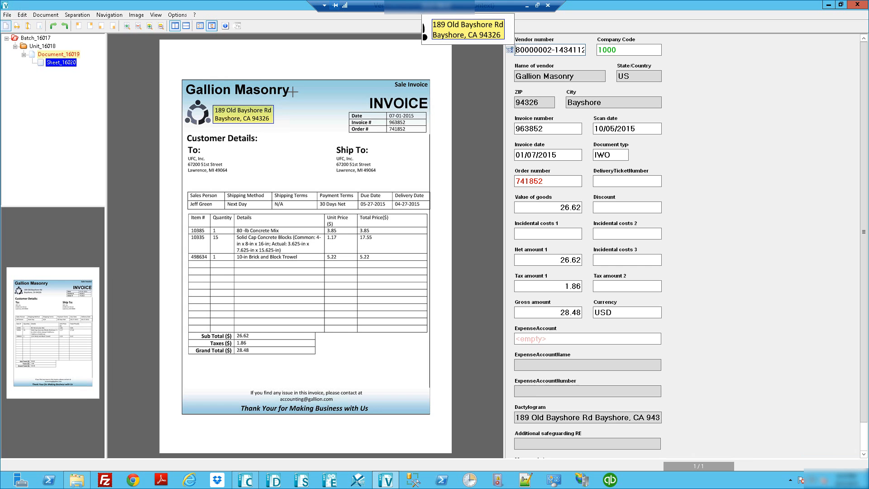
Step: Commit the Gallion Masonry job without an expense account, marking the document as valid despite its errors
left_click(8, 14)
left_click(27, 47)
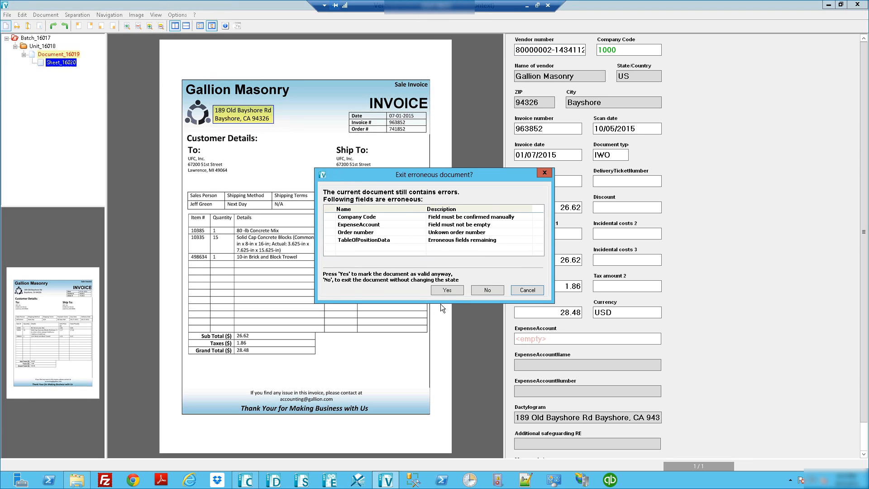
left_click(447, 289)
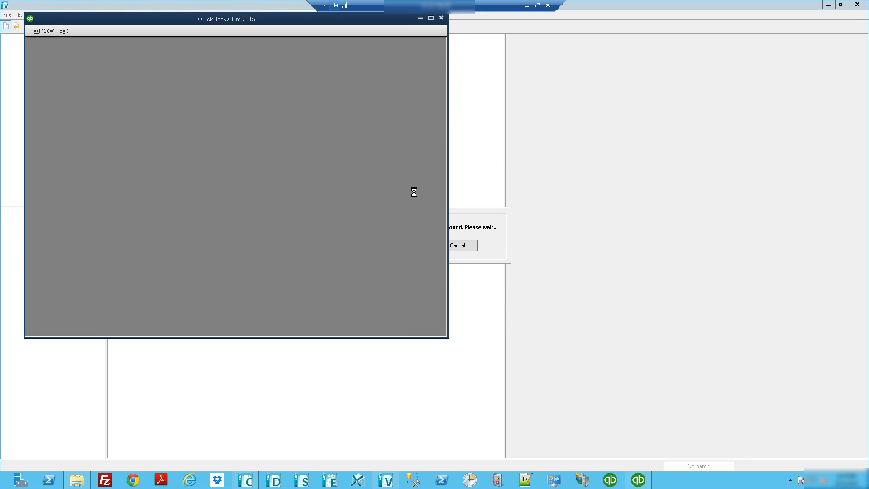
Step: Maximize the QuickBooks Pro 2015 window and display the account balances
left_click(432, 19)
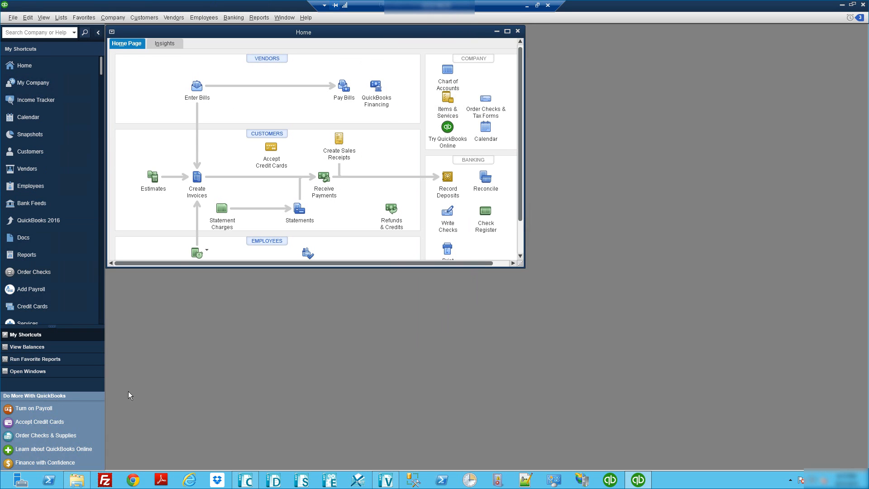
left_click(40, 346)
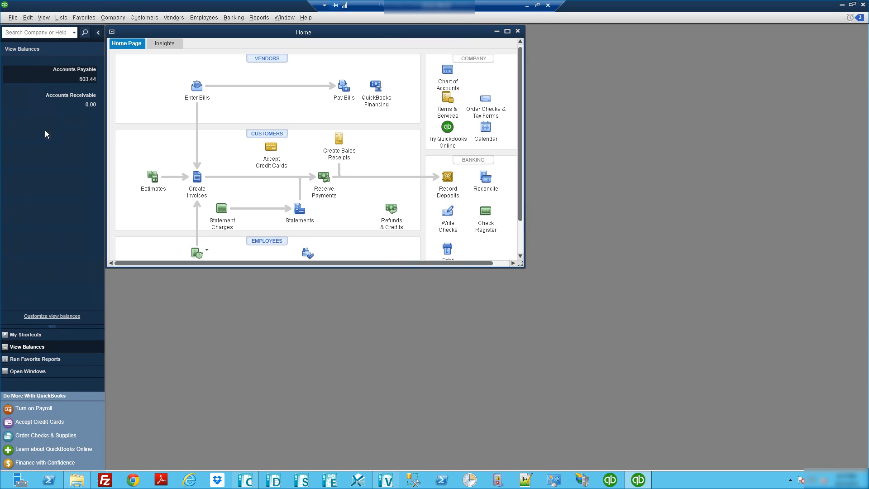
Step: Open the Accounts Payable register from the balances and open the Gallion Masonry bill from it
left_click(75, 69)
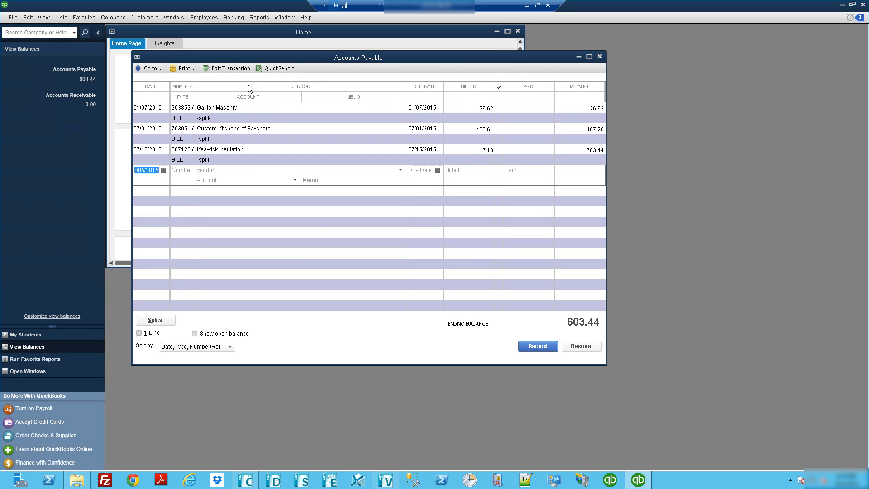
left_click(218, 111)
left_click(228, 68)
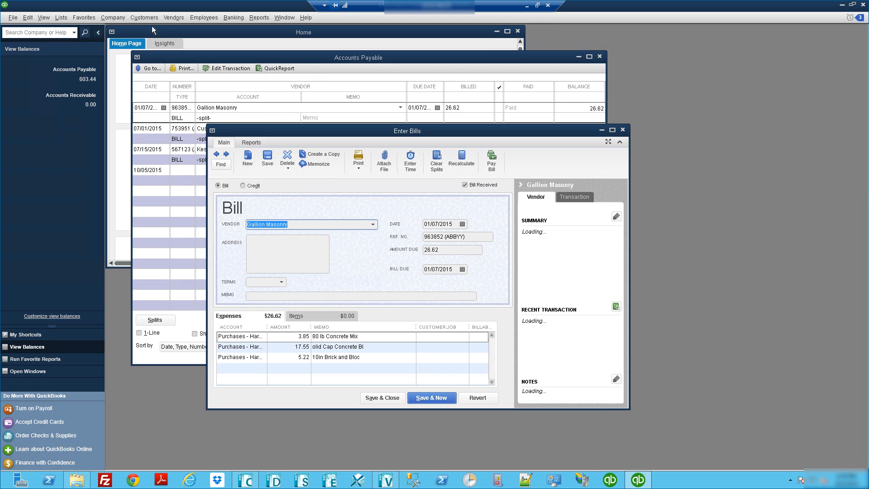
Step: View the scanned invoice PDF linked to the Gallion Masonry bill, and close both the PDF and the bill
left_click(173, 18)
left_click(195, 87)
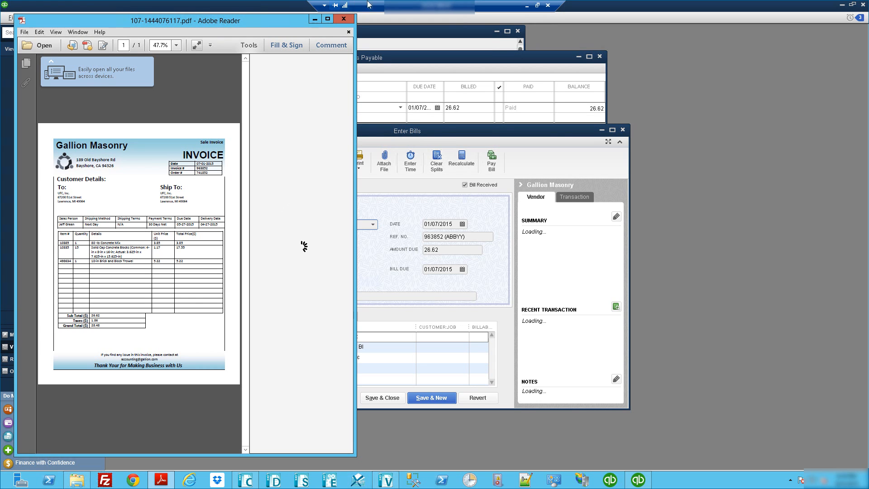
left_click(344, 18)
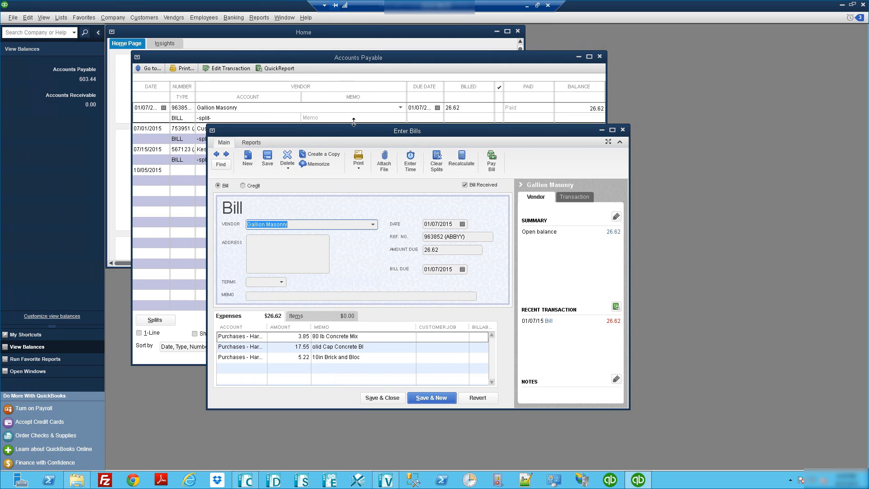
left_click(623, 129)
Step: Open the Custom Kitchens of Bayshore bill from the register and view its linked scanned invoice PDF, closing the PDF after checking it
right_click(248, 127)
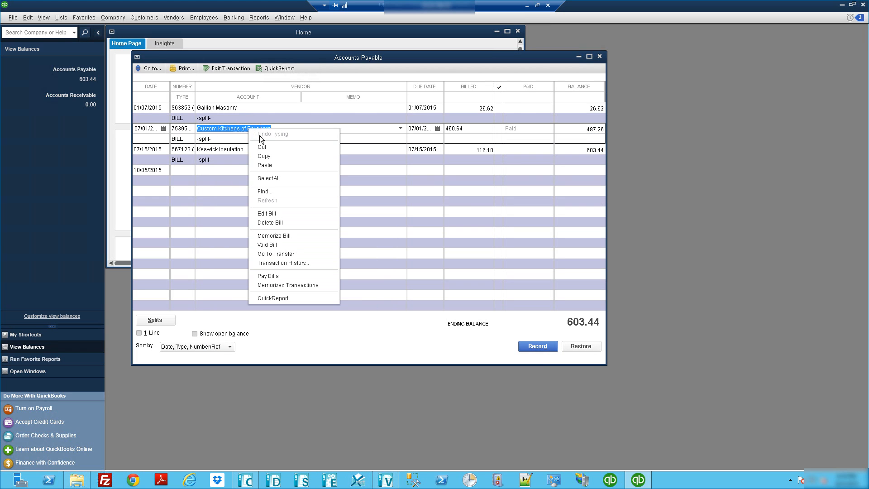
left_click(277, 213)
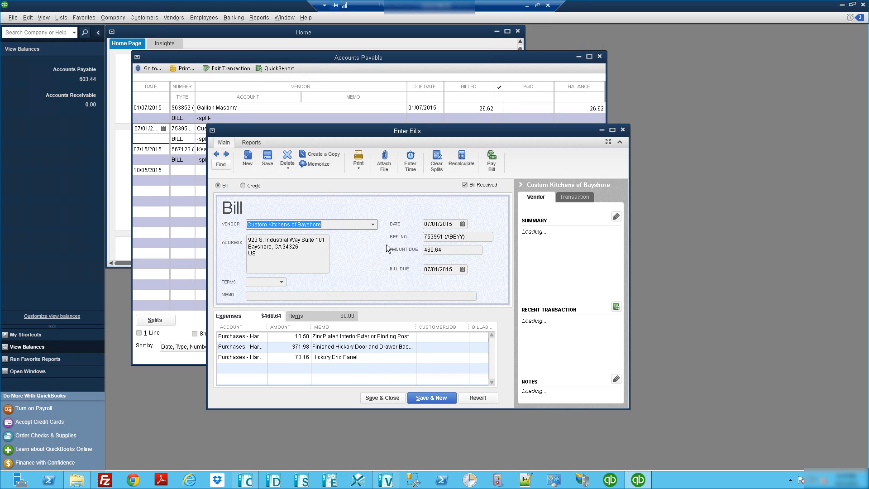
left_click(166, 18)
left_click(213, 87)
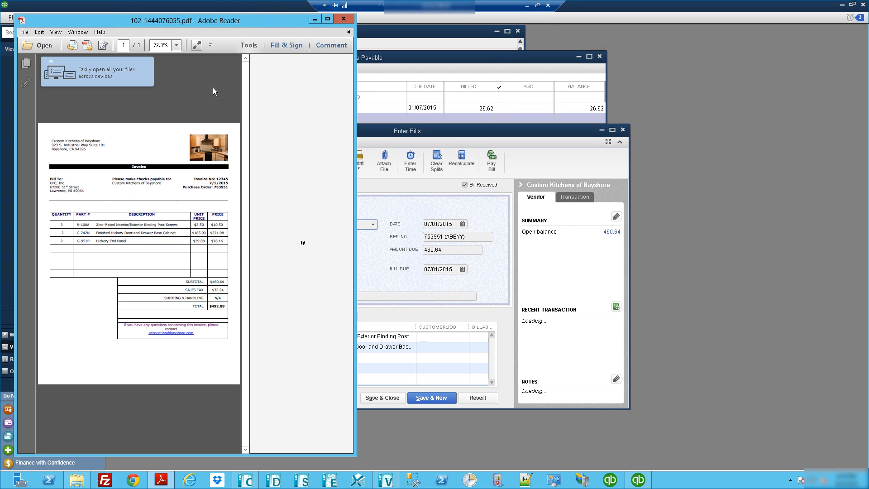
left_click(342, 21)
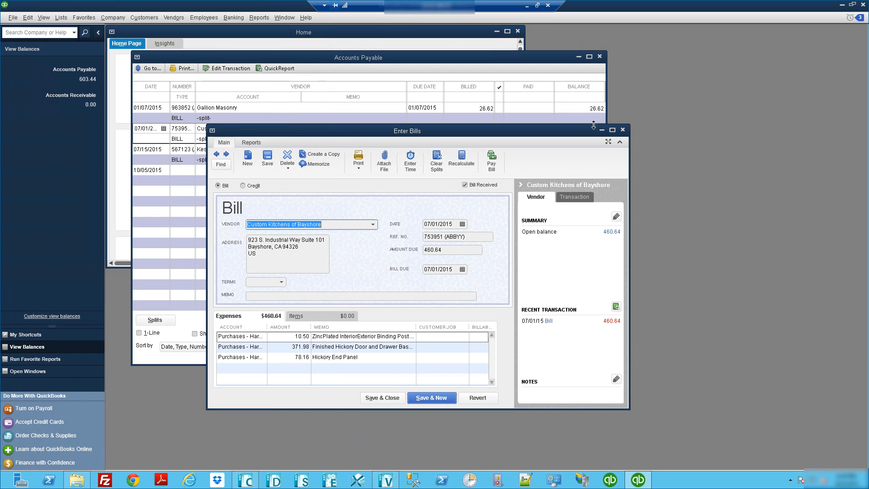